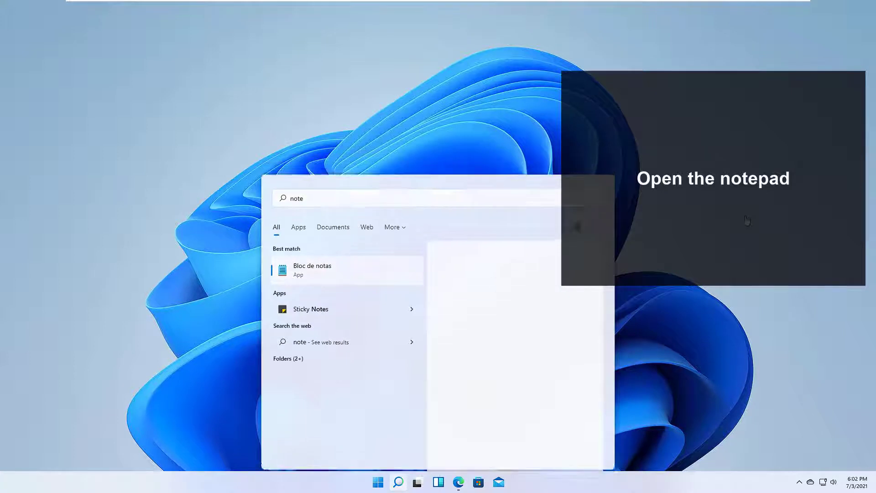
Open Notepad and save the script as RAM.vbs in the Documents folder with the file type Todos los archivos.
key("Return")
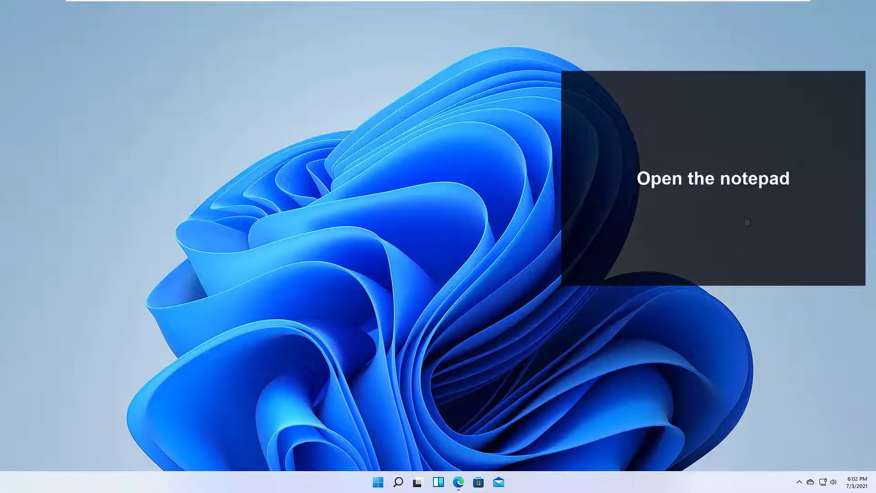
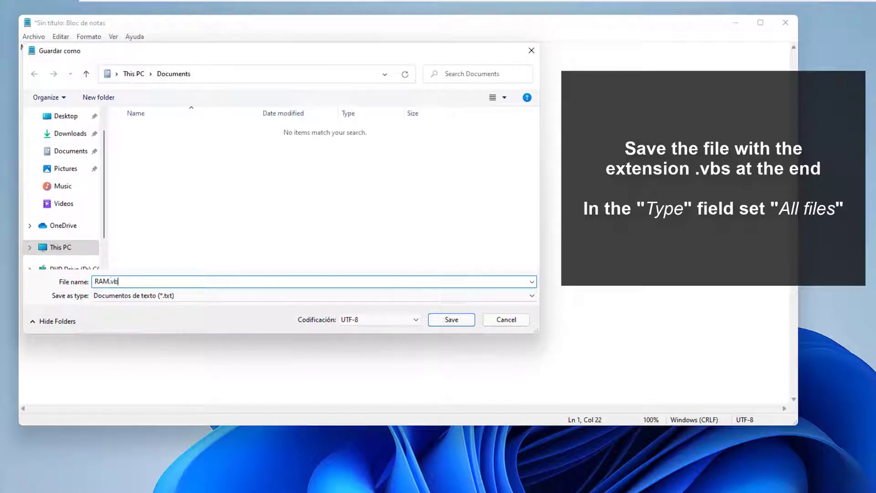
key("Tab")
key("alt+Down")
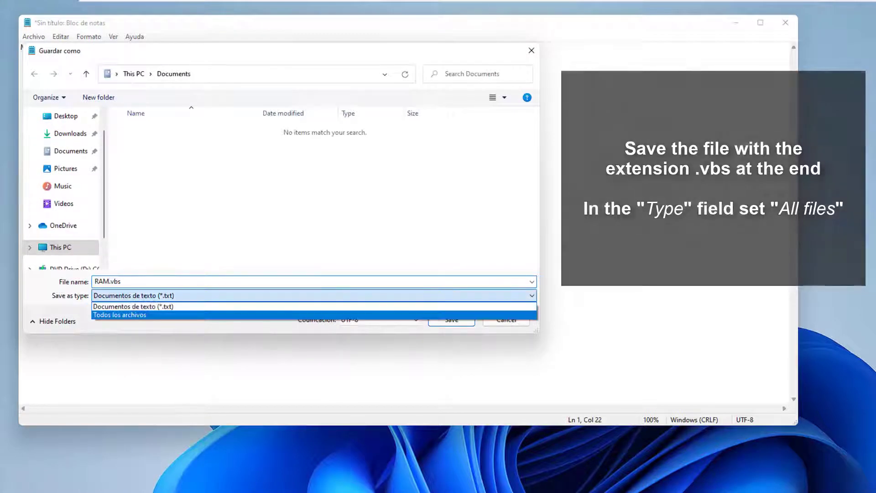
key("Return")
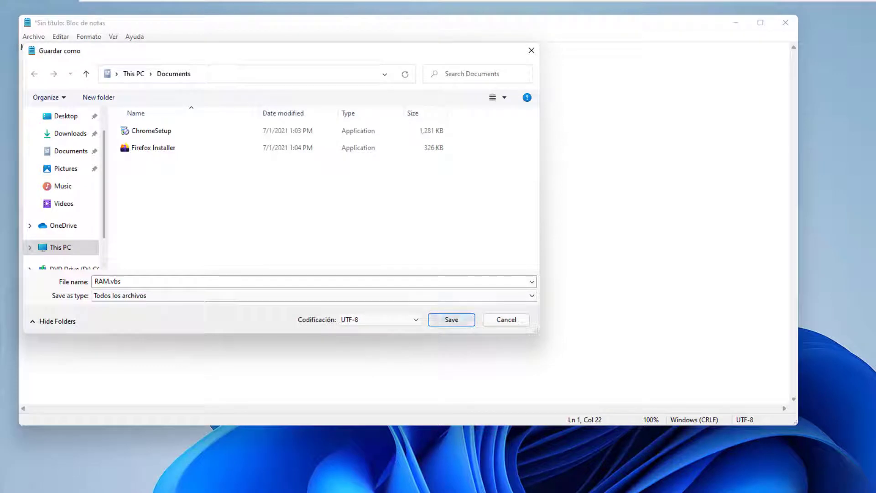
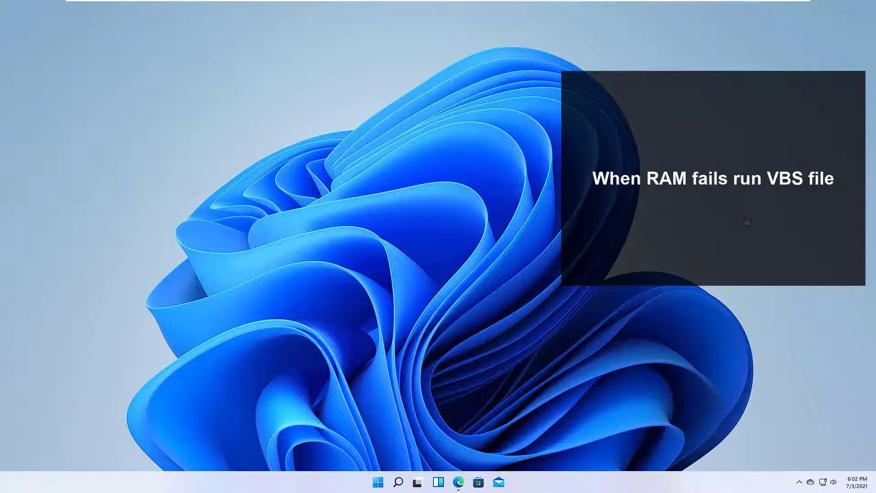
Switch to File Explorer, locate the RAM script in the Documents folder, and close the window.
key("super+e")
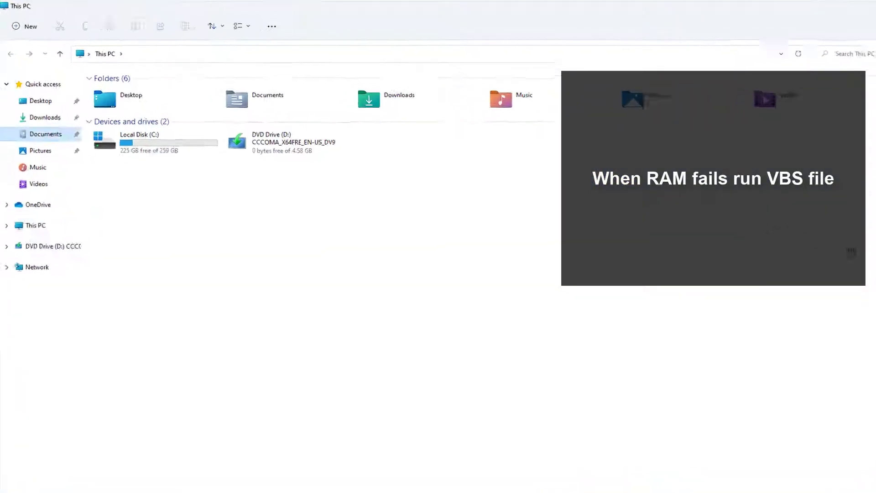
left_click(146, 165)
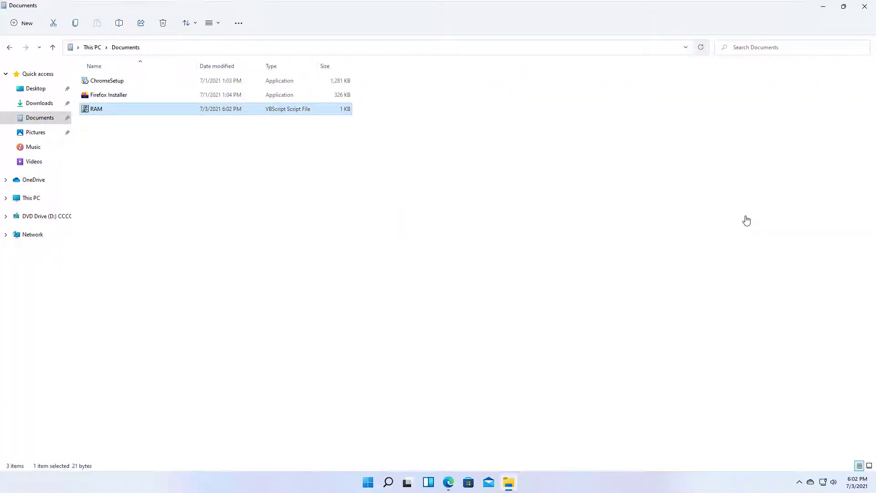
key("alt+F4")
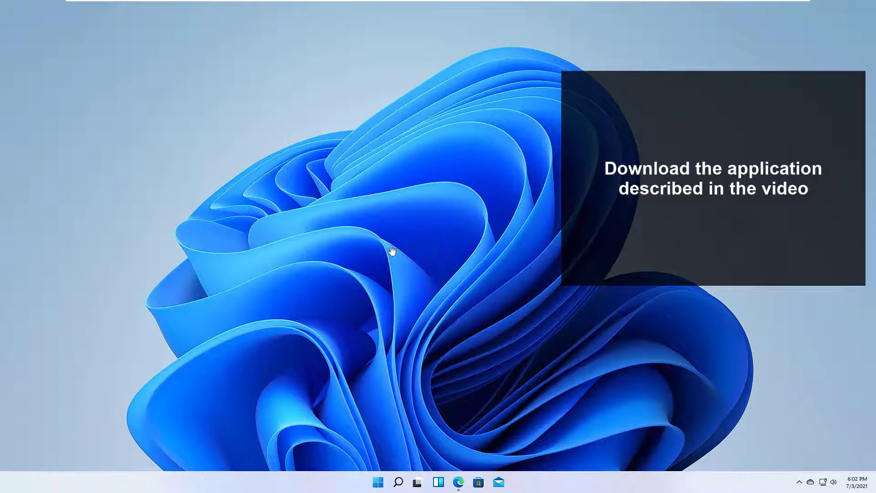
Switch to Edge, download EmptyStandbyList.exe from the Empty Standby List page, and return to the desktop.
key("alt+Tab")
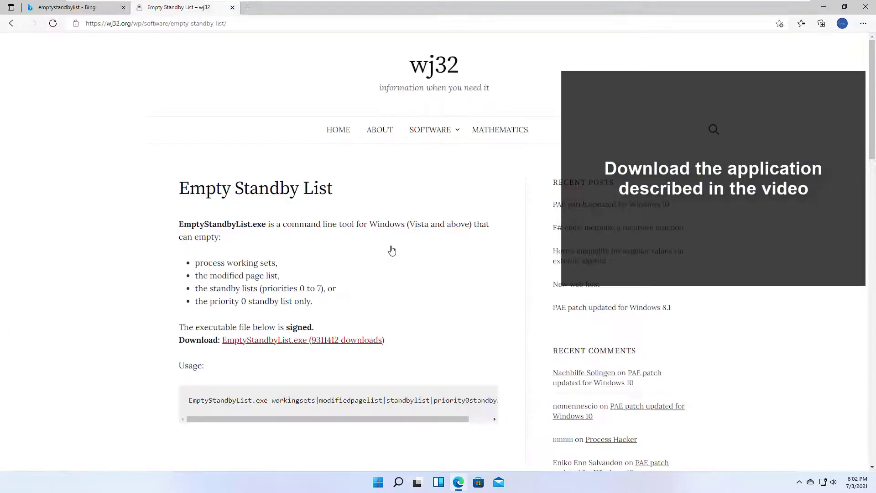
scroll(391, 250, "down", 4)
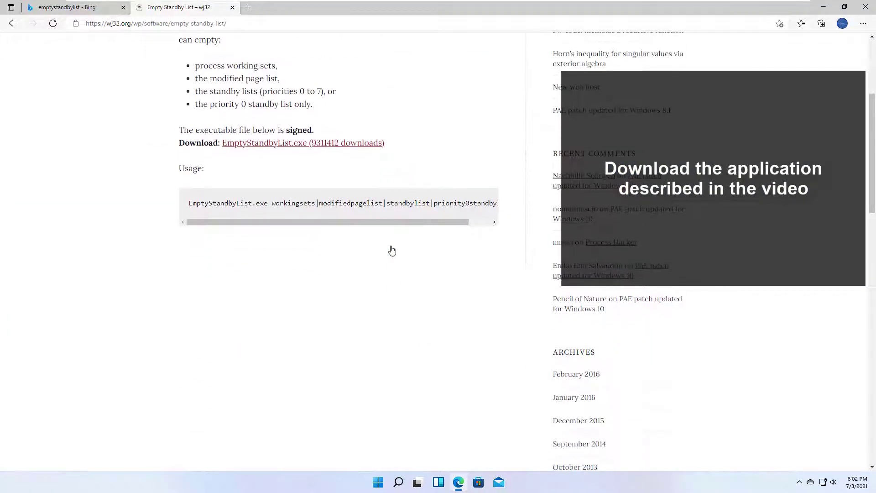
left_click(303, 143)
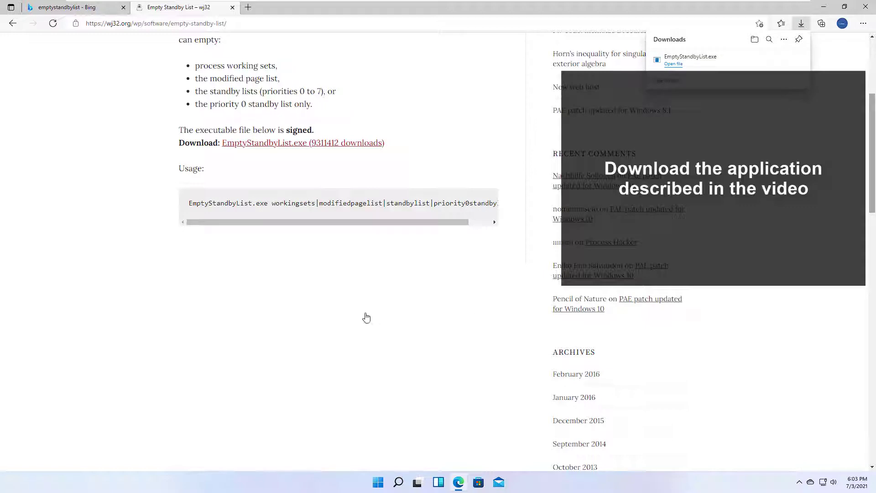
key("super+d")
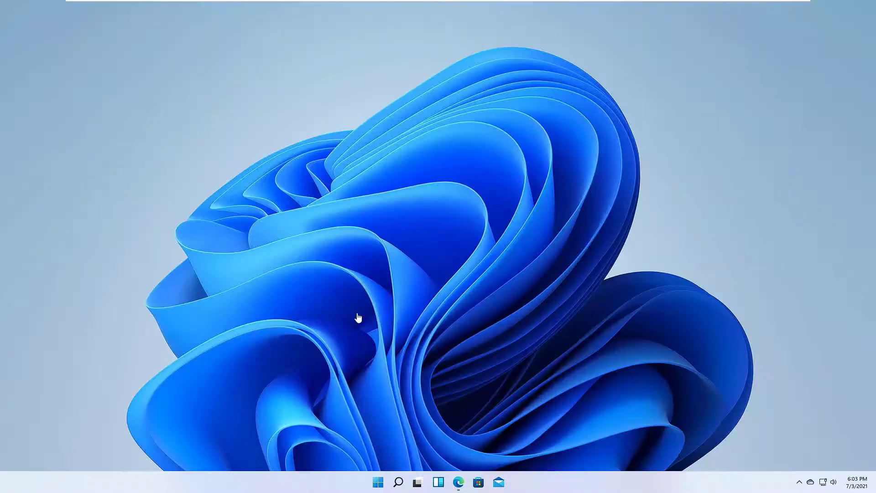
Search for cmd and open Command Prompt as administrator, allowing it to make changes to the device.
key("super+s")
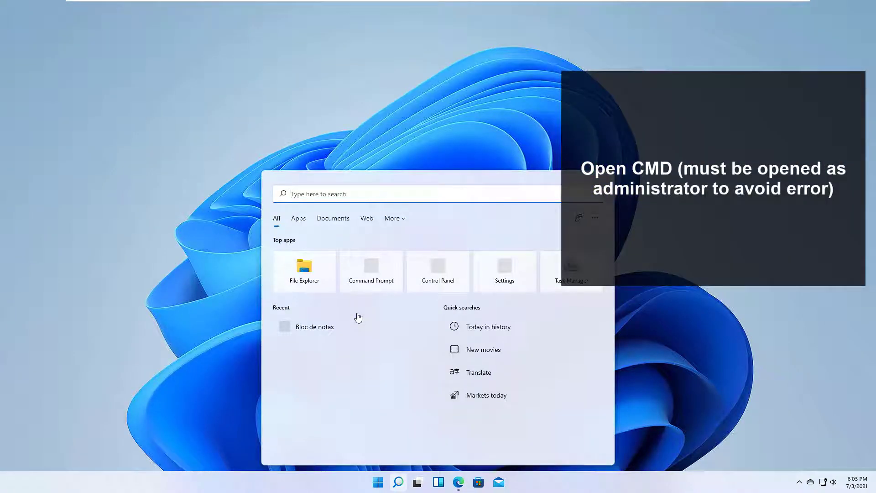
type("cmd")
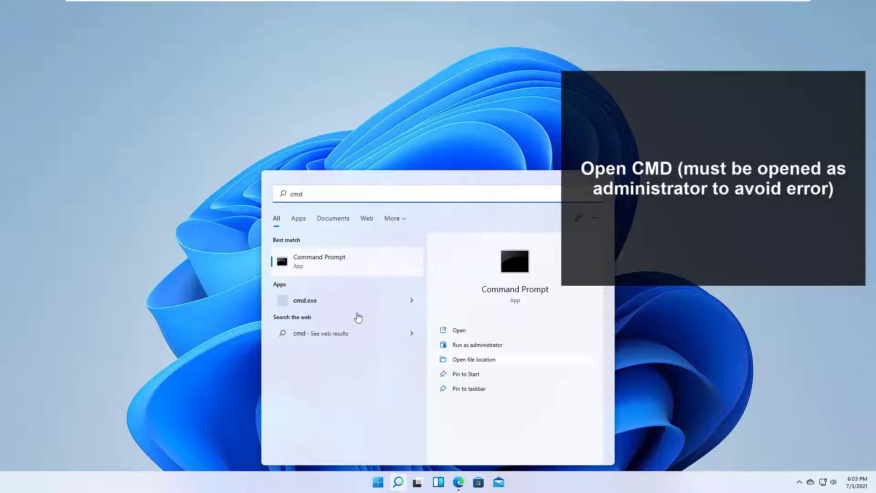
key("ctrl+shift+Return")
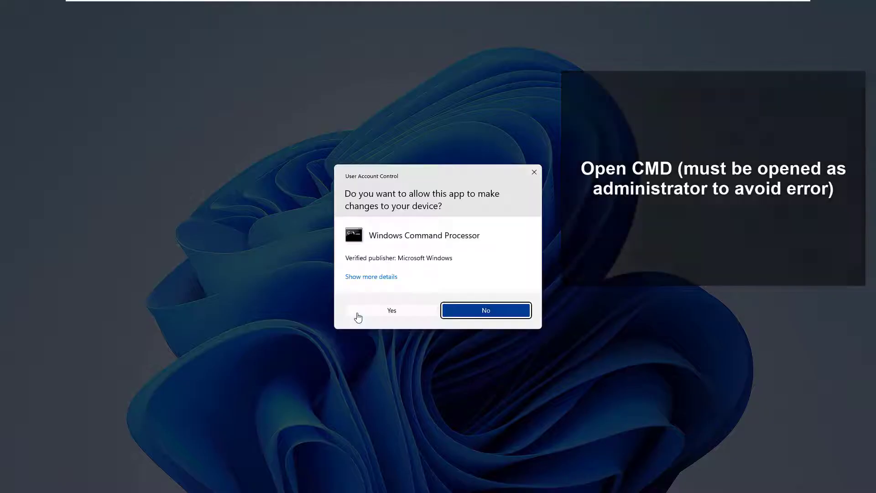
key("alt+y")
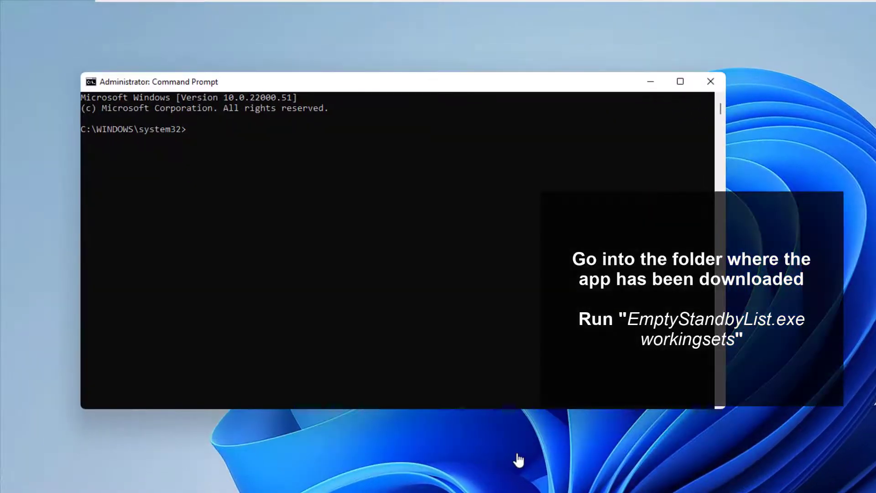
Change the working directory to "C:\Users\solve\Downloads".
type("cd")
type("\"C:\\Users\\solve\\Downloads\"")
key("Return")
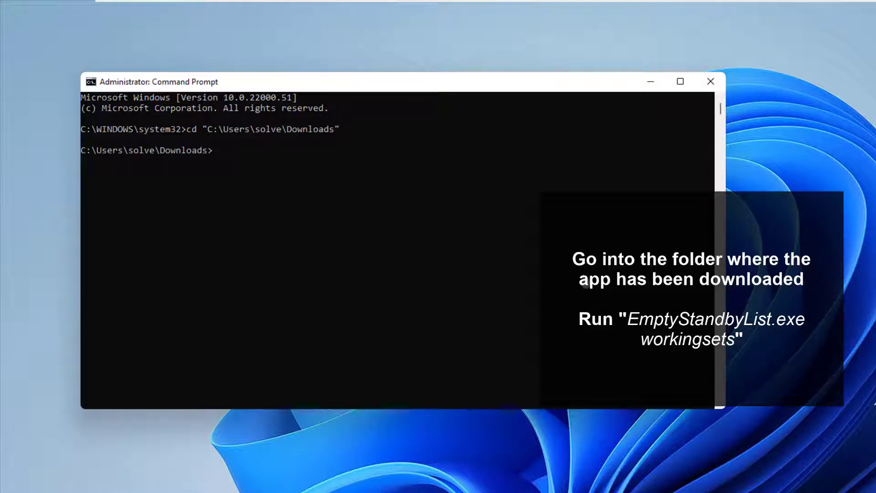
Run "EmptyStandbyList.exe workingsets" in the console and minimize the window.
left_click(588, 305)
type("Emp")
key("Tab")
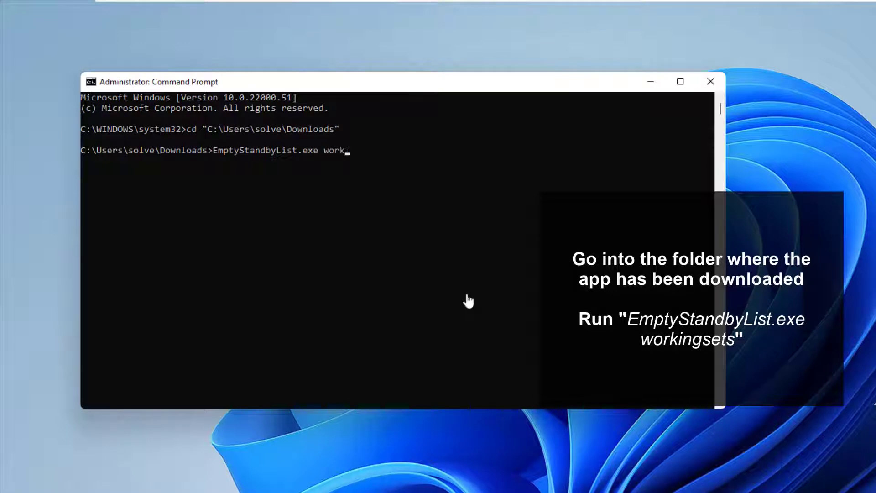
type("workingsets")
key("Return")
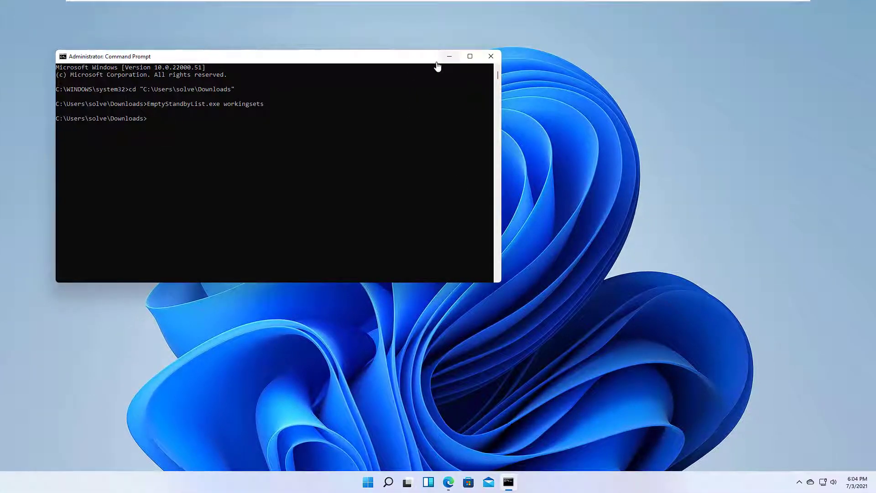
left_click(440, 59)
Open Resource Monitor, examine the physical memory usage, and close it.
key("super+s")
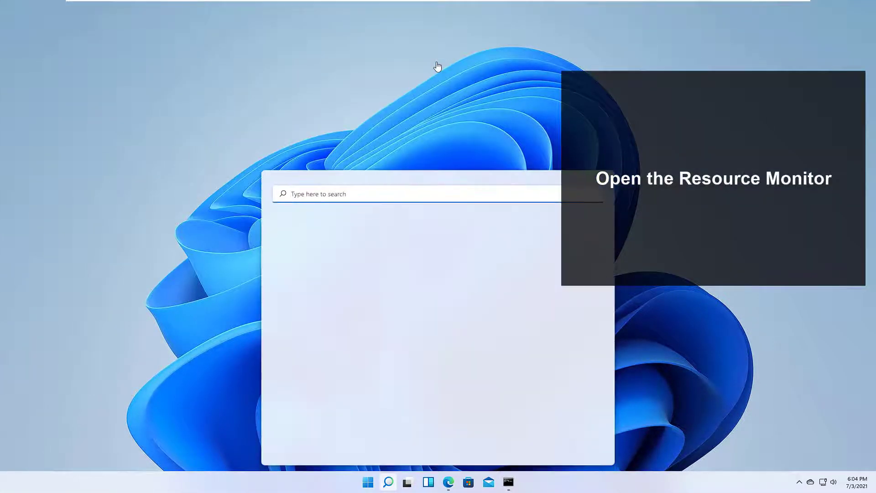
type("resour")
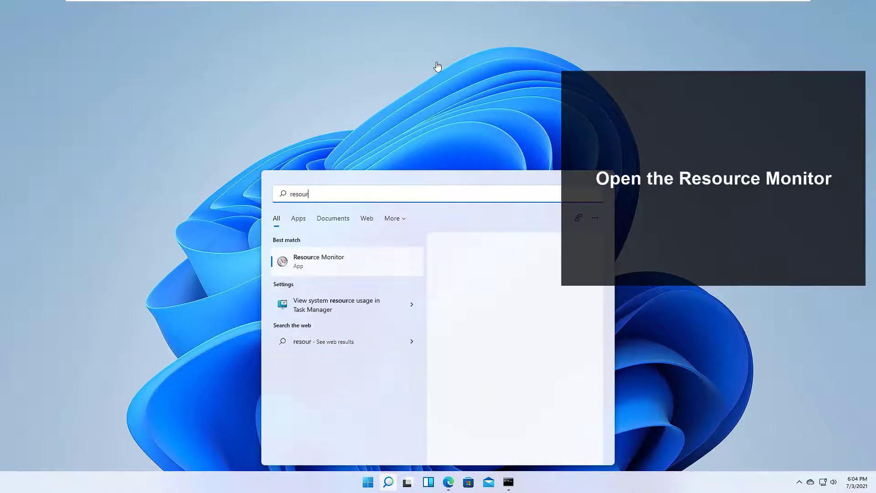
key("Return")
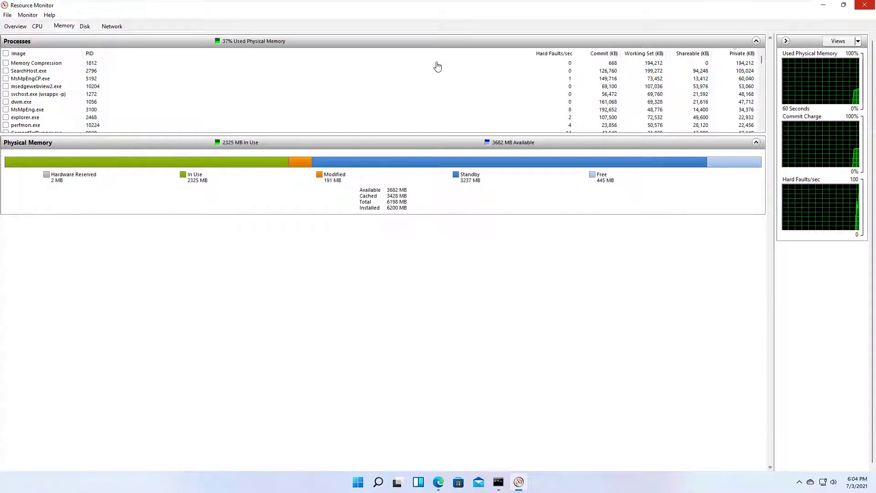
key("alt+F4")
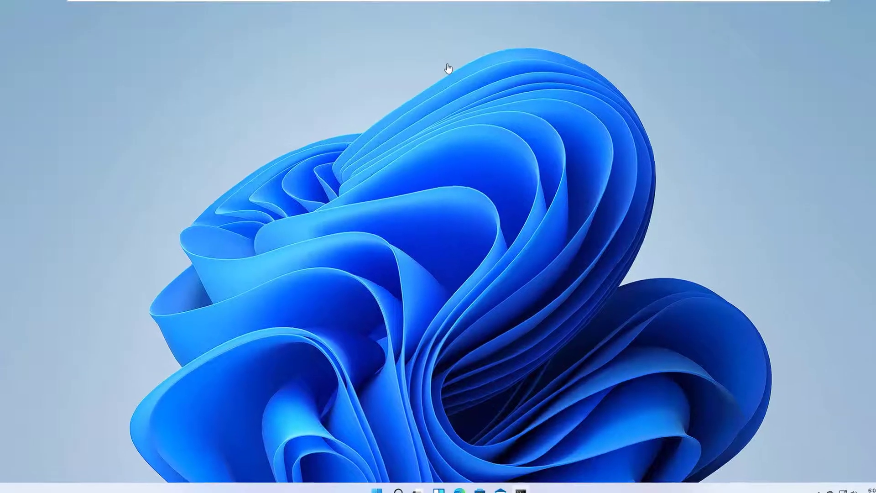
Return to Command Prompt, run "EmptyStandbyList.exe modifiedpagelist" on a cleared screen, and close the console.
left_click(508, 482)
left_click(325, 249)
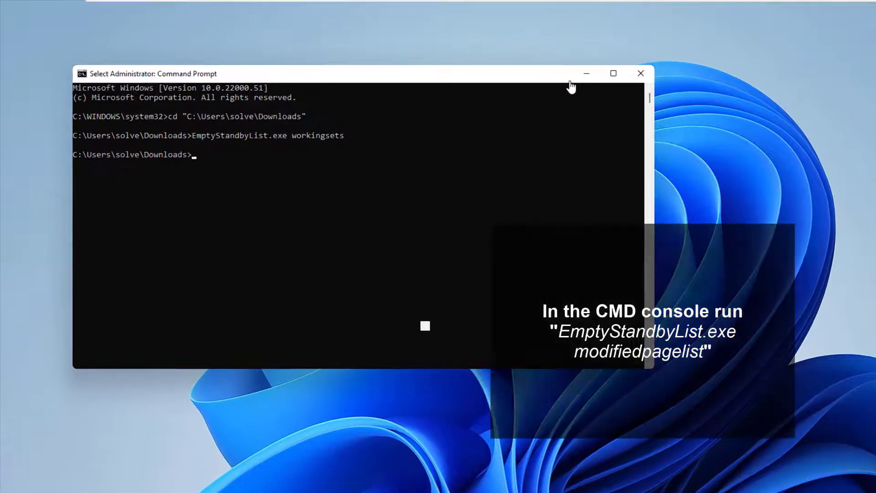
type("cls")
key("Return")
key("Up")
key("Up")
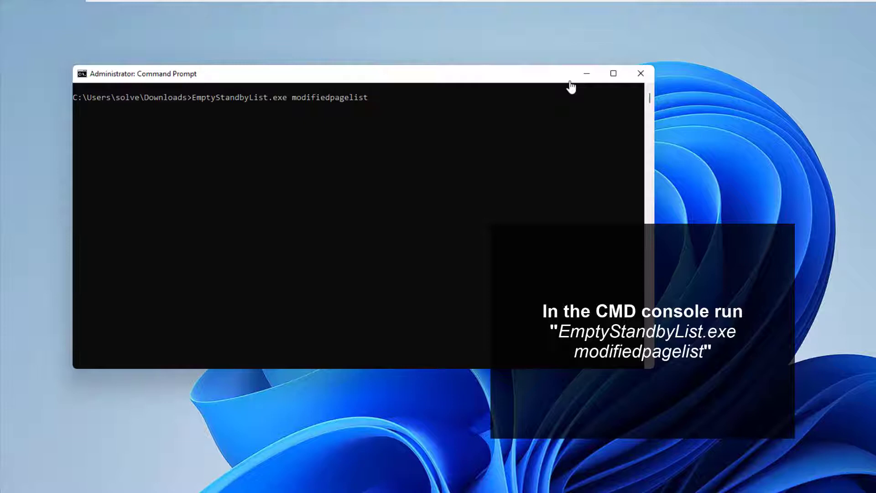
key("Return")
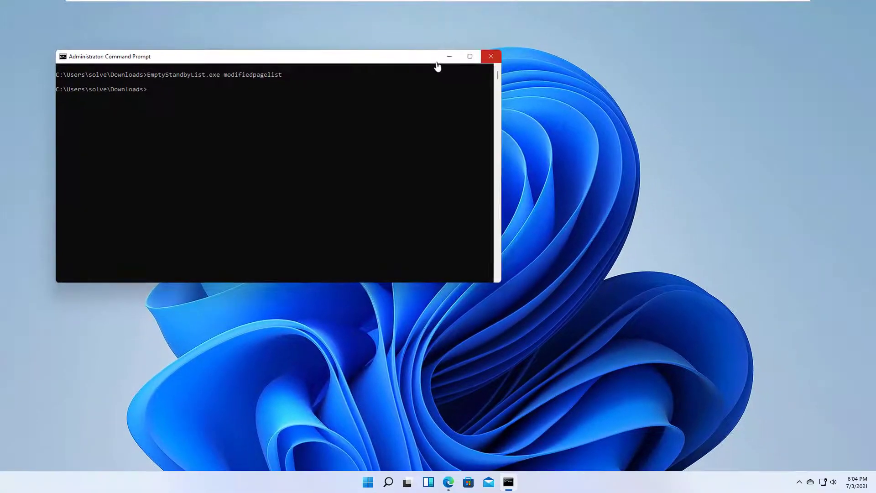
left_click(547, 63)
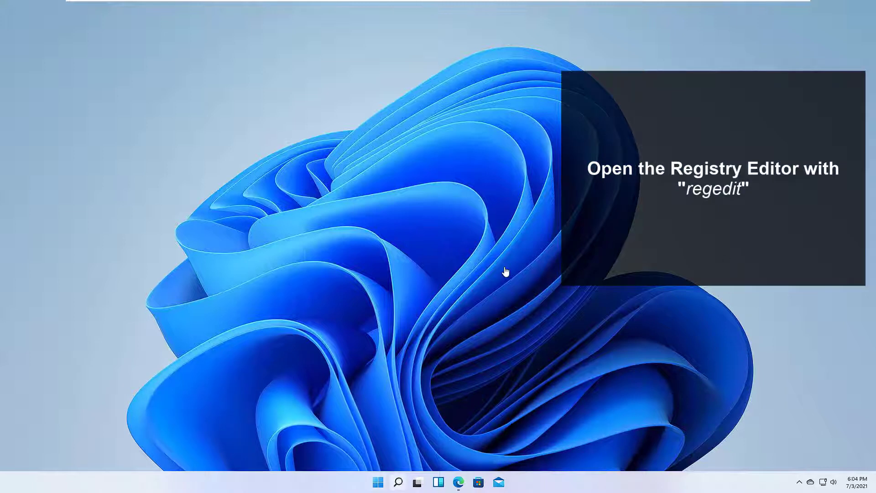
Search for regedit and open Registry Editor with administrator permission.
key("super+s")
type("regedit")
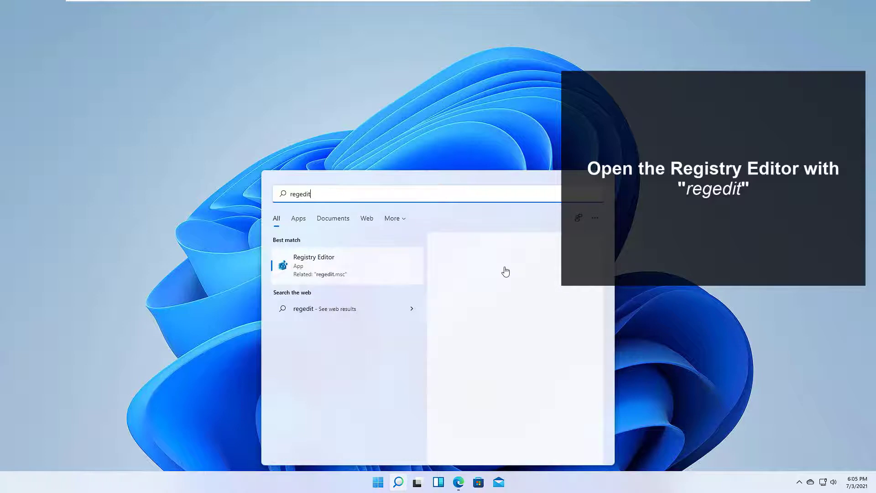
key("Return")
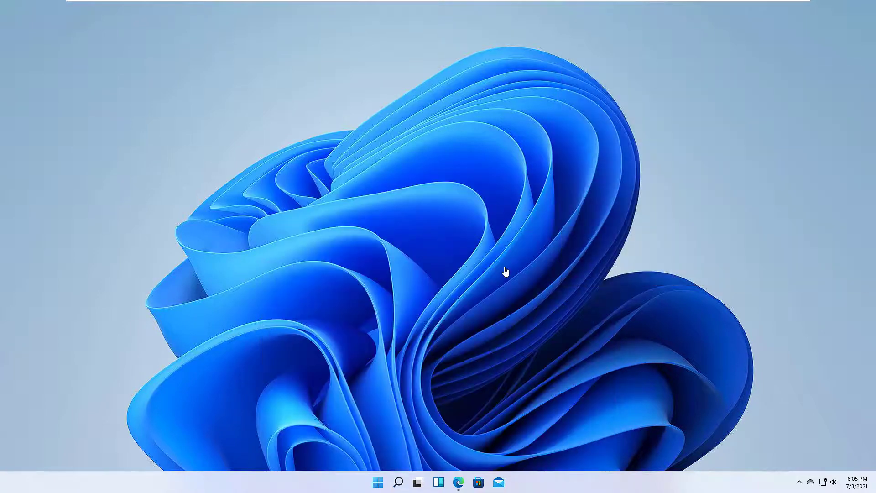
key("alt+y")
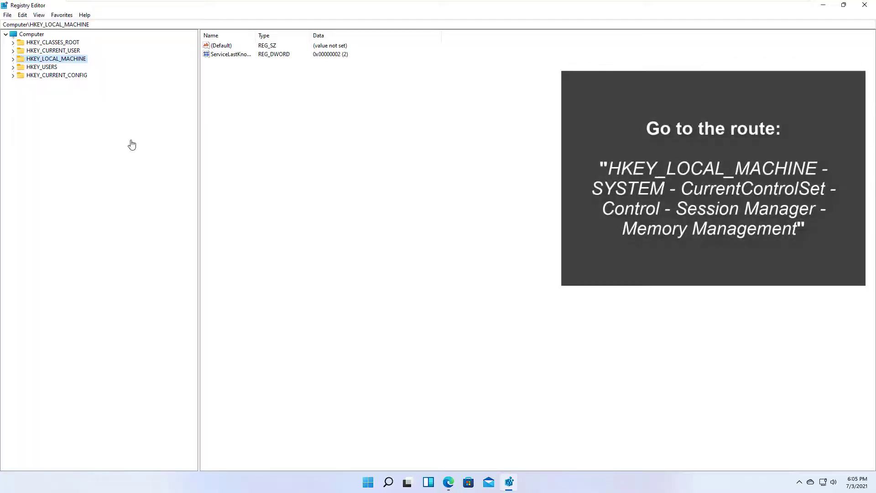
Navigate to the registry key HKEY_LOCAL_MACHINE\SYSTEM\CurrentControlSet\Control\Session Manager\Memory Management.
key("Right")
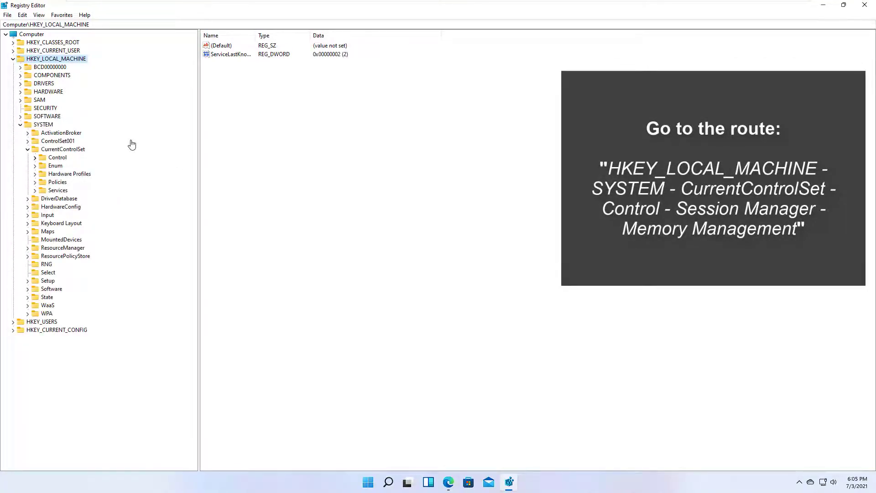
scroll(132, 145, "down", 20)
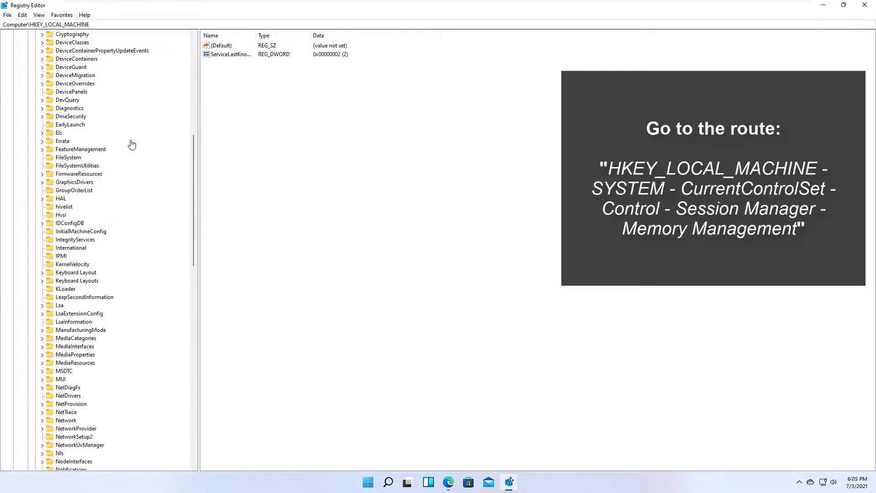
scroll(132, 145, "down", 1)
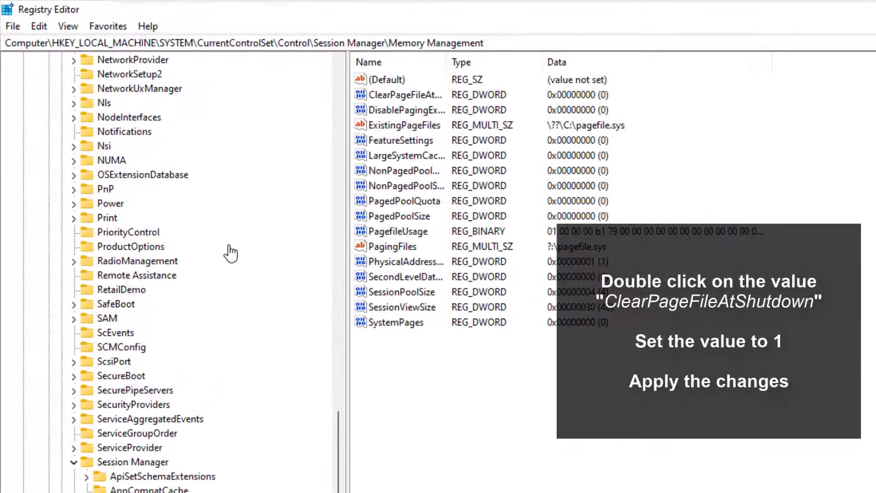
Set the ClearPageFileAtShutdown value data to 1 and leave Registry Editor for the desktop.
left_click_drag(446, 62, 560, 62)
left_click(424, 95)
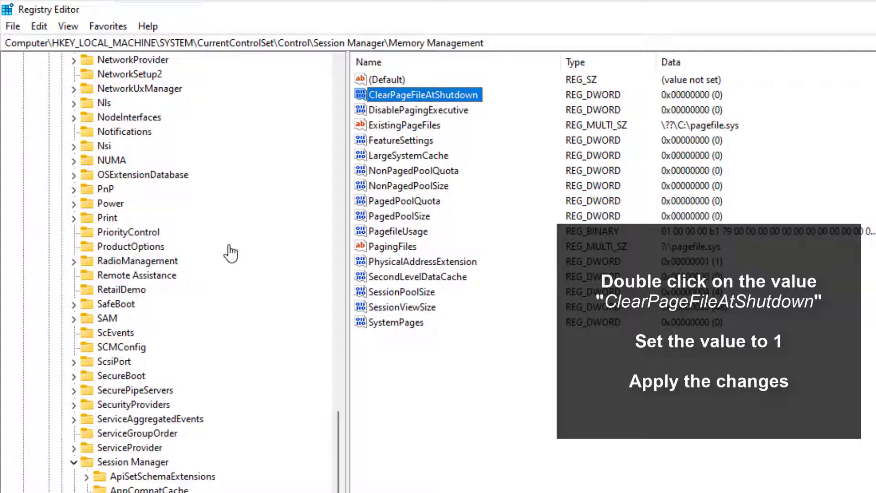
key("Return")
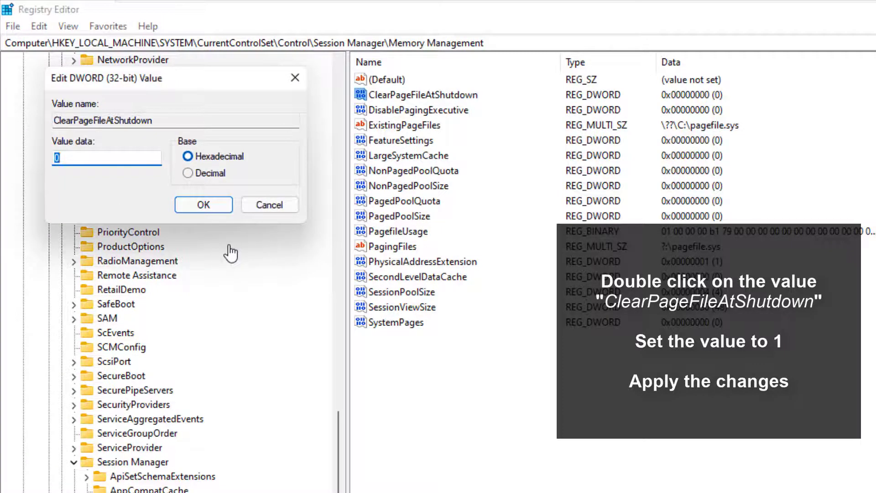
key("BackSpace")
type("1")
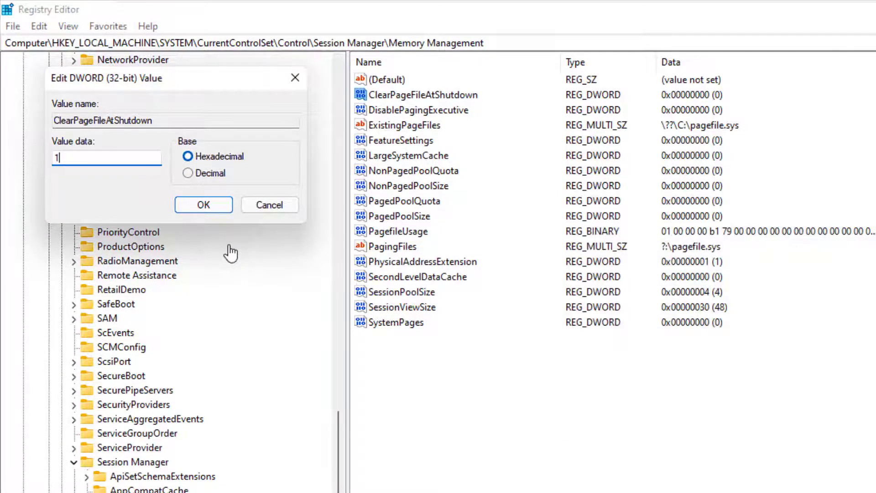
key("Return")
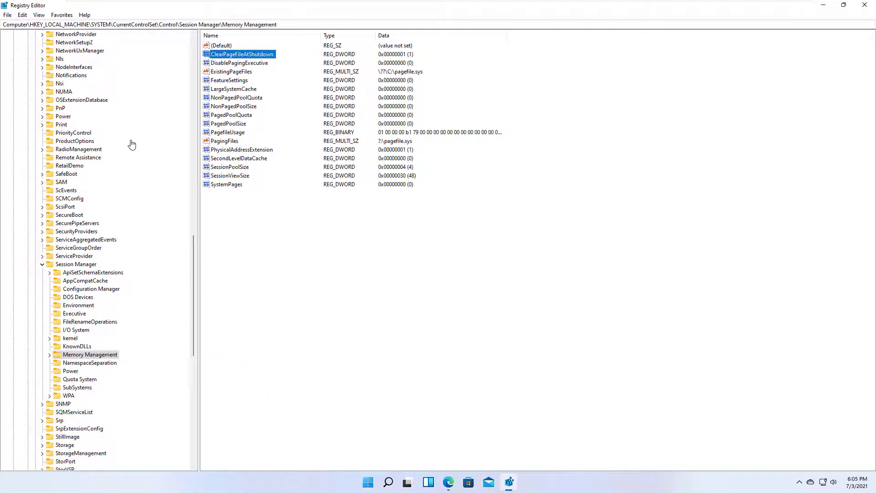
key("super+d")
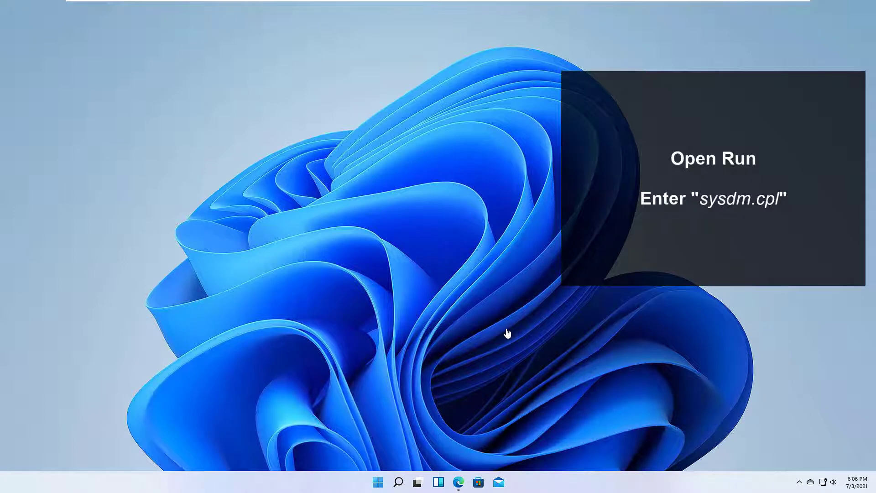
Find and open the Run dialog, and launch System Properties with the command sysdm.cpl.
key("super+s")
type("run")
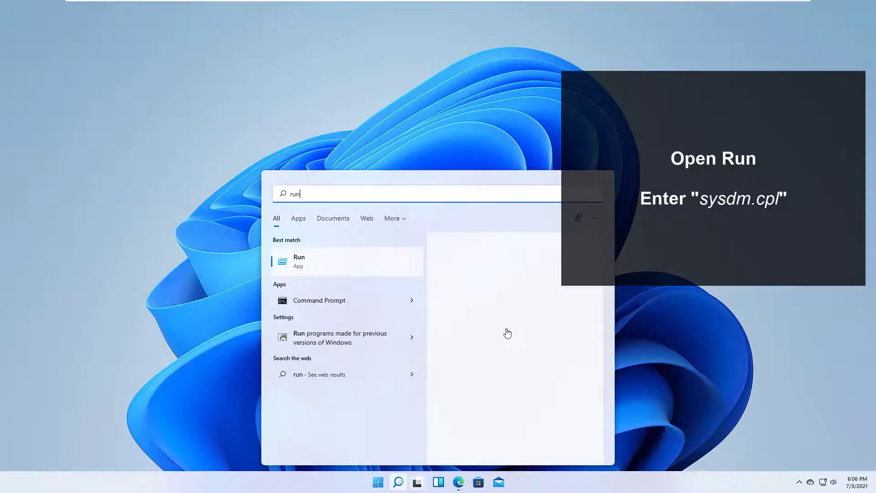
left_click(507, 333)
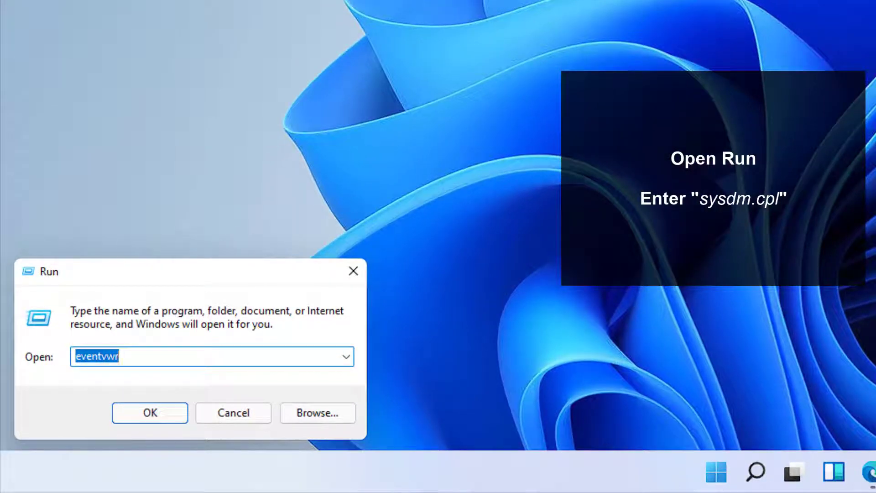
type("sys")
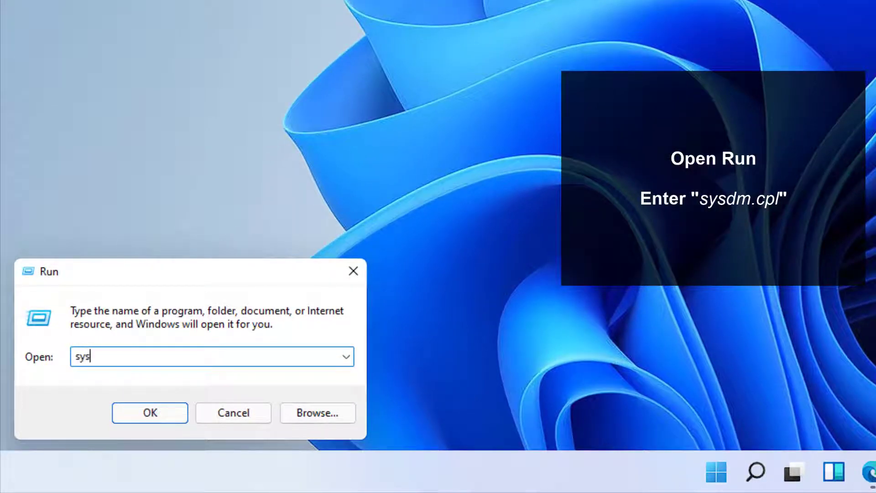
type("dm.cpl")
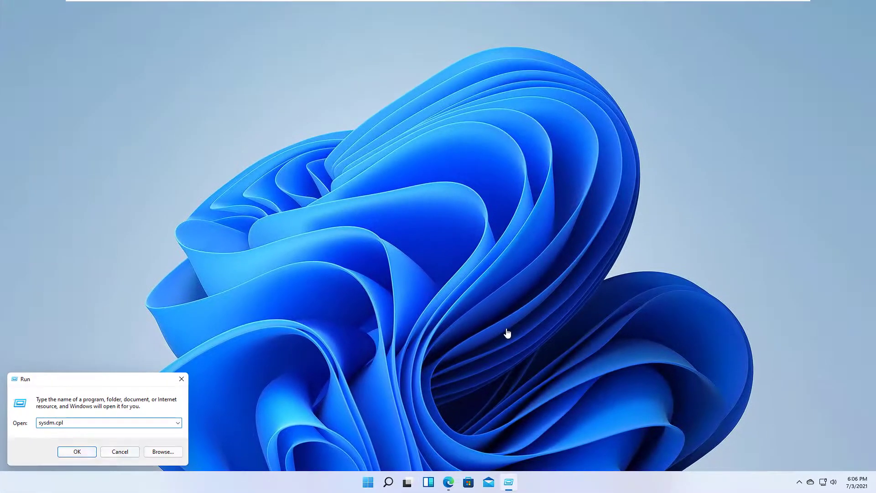
key("Return")
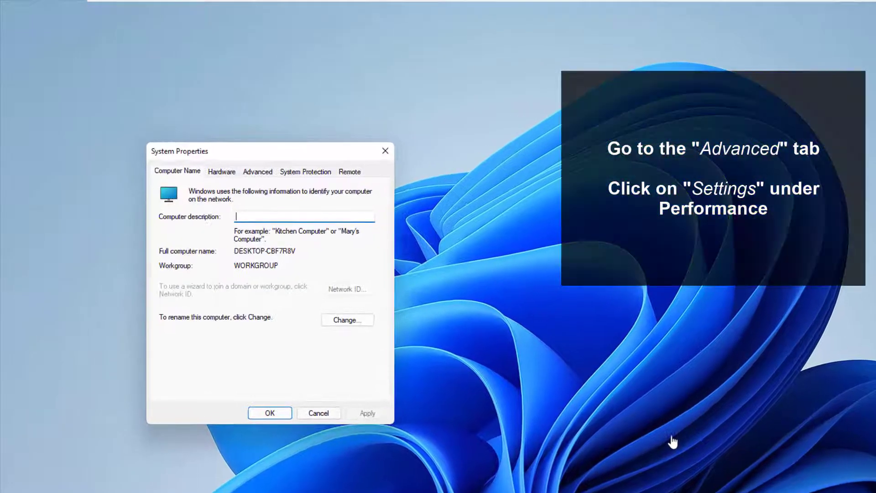
In the performance visual effects, disable Enable Peek, Animations in the taskbar, Show shadows under windows and Show thumbnails instead of icons, and confirm both dialogs.
left_click_drag(223, 153, 171, 109)
left_click(205, 127)
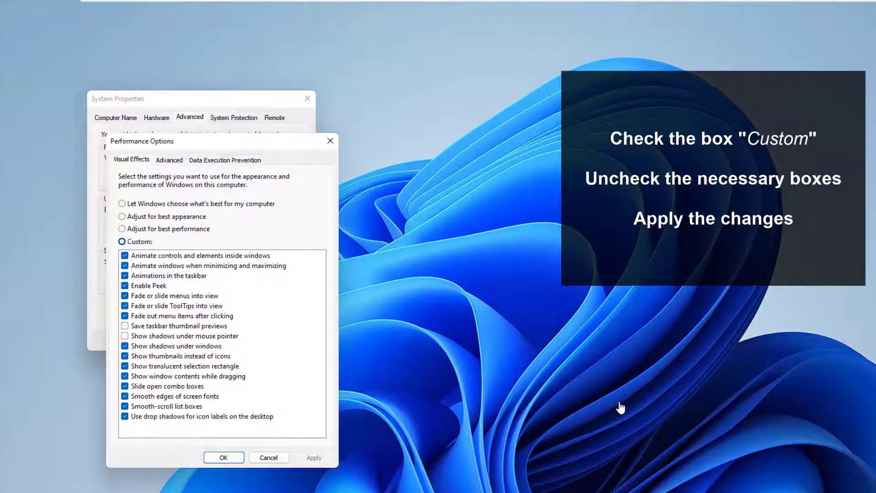
left_click(125, 286)
left_click(124, 275)
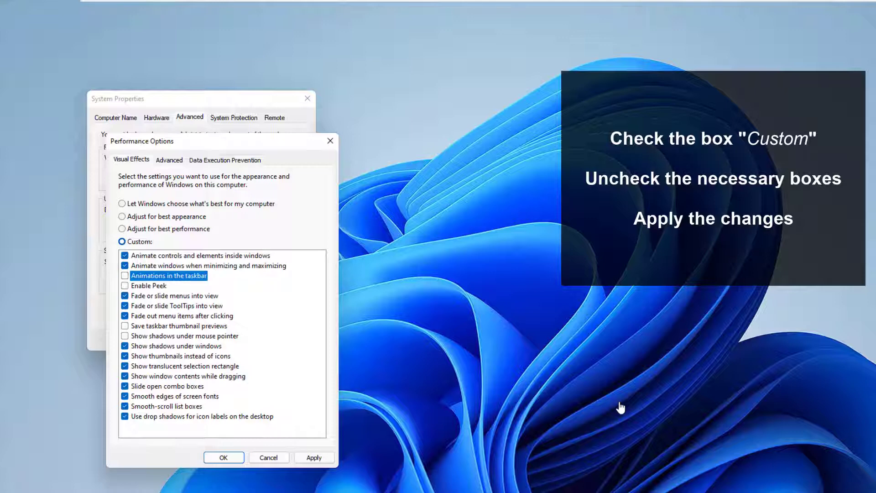
left_click(125, 346)
left_click(125, 356)
left_click(314, 457)
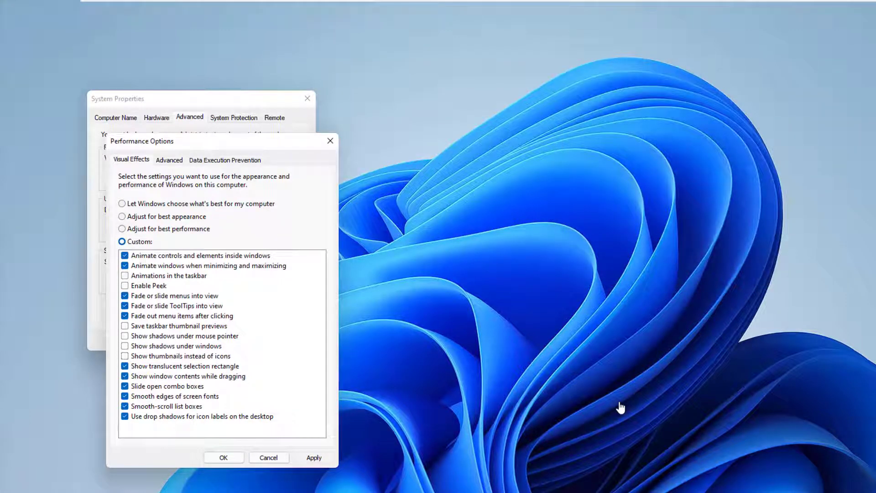
left_click(223, 457)
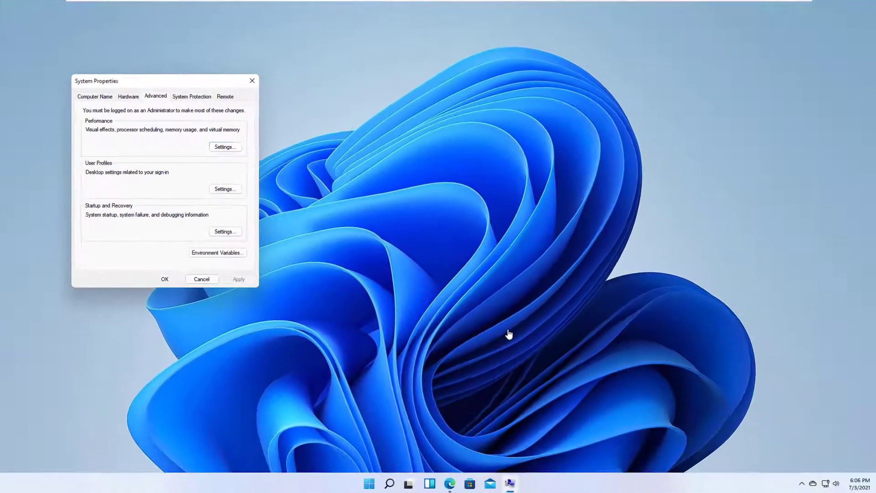
left_click(165, 279)
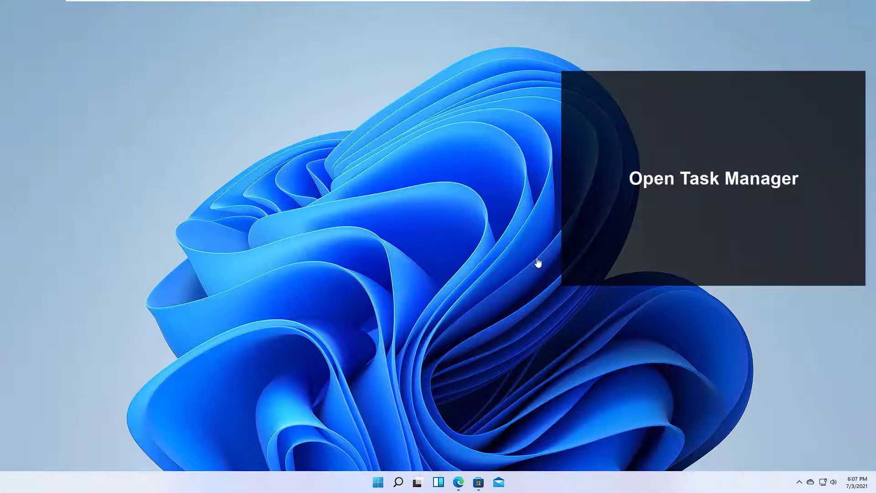
Open Task Manager and view the actions available for the Microsoft Edge process.
key("super+x")
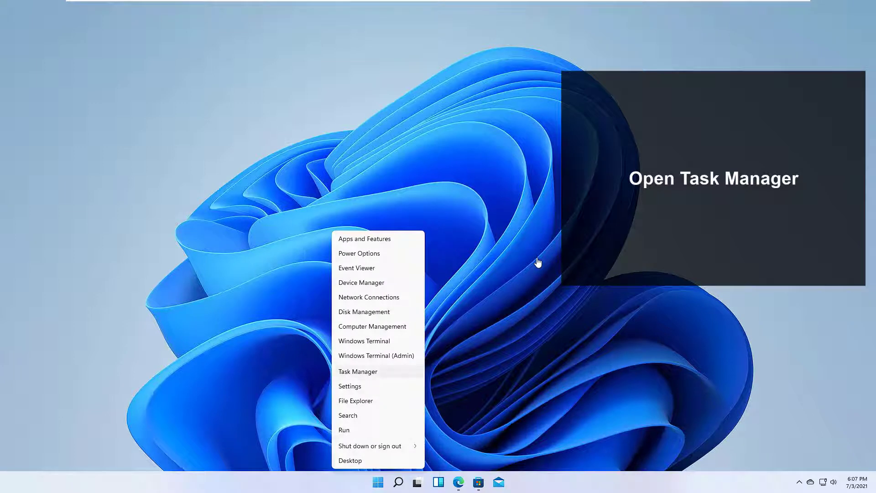
key("Return")
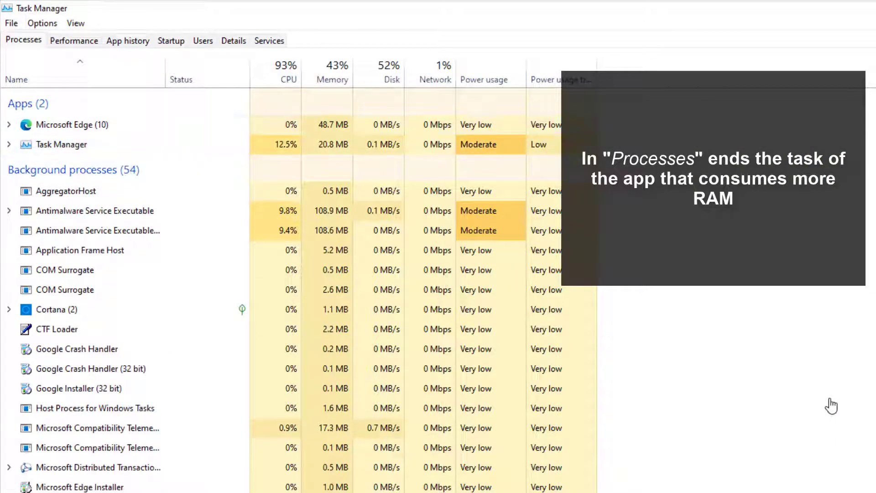
right_click(84, 125)
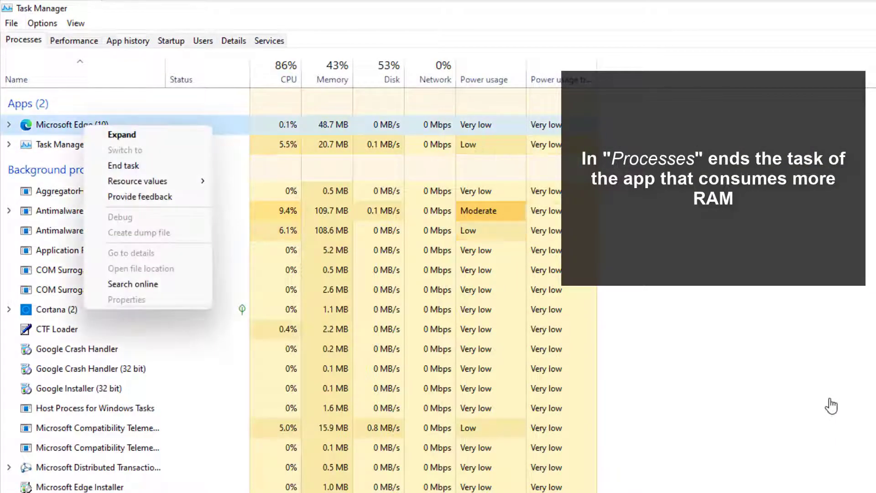
key("Escape")
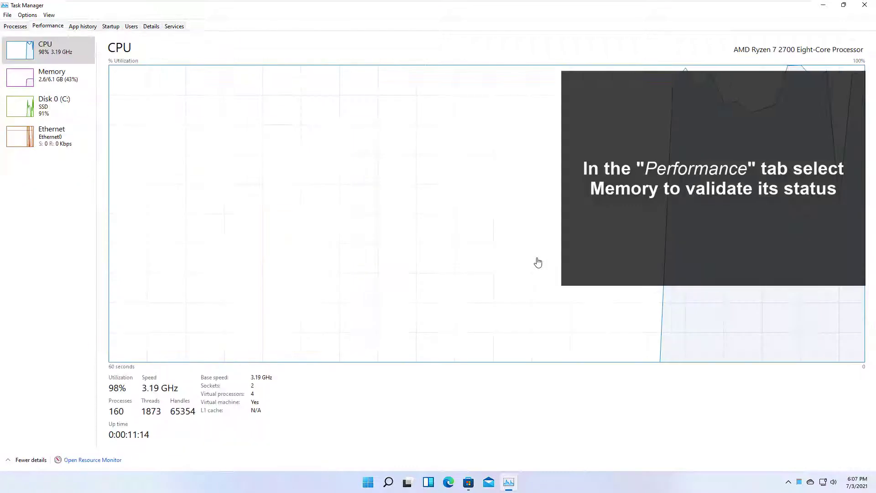
Examine the memory performance details and close Task Manager.
left_click(48, 77)
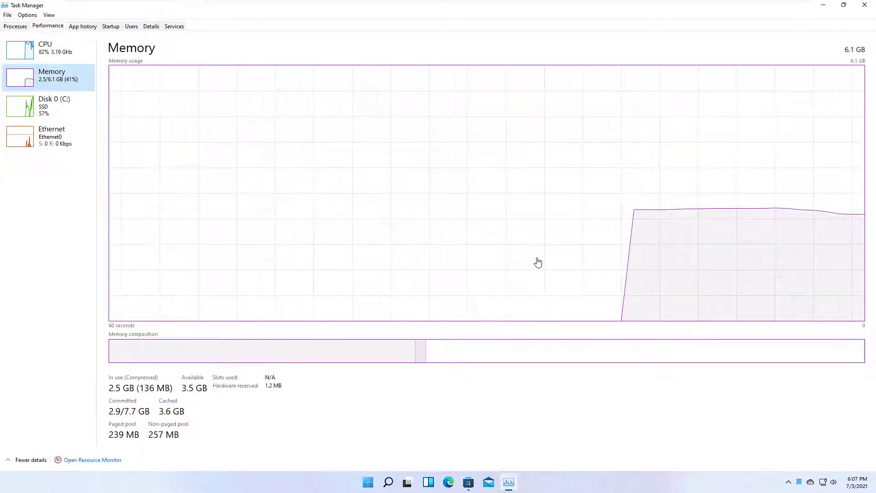
left_click(864, 4)
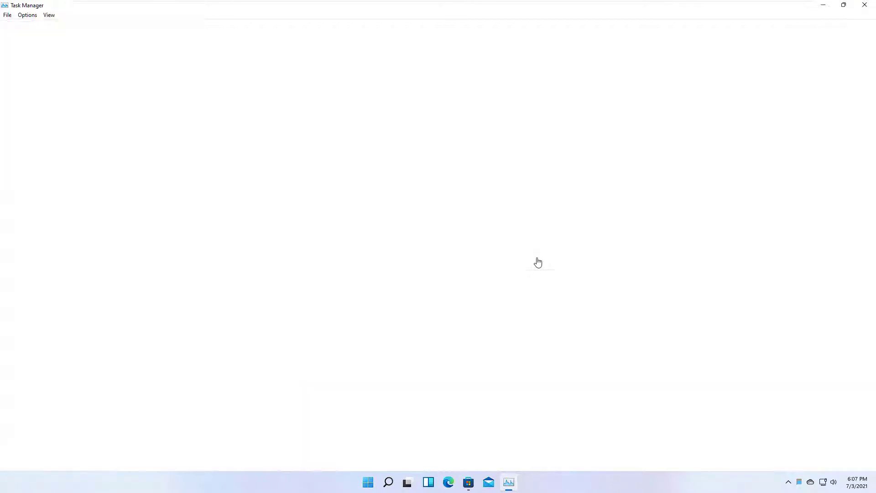